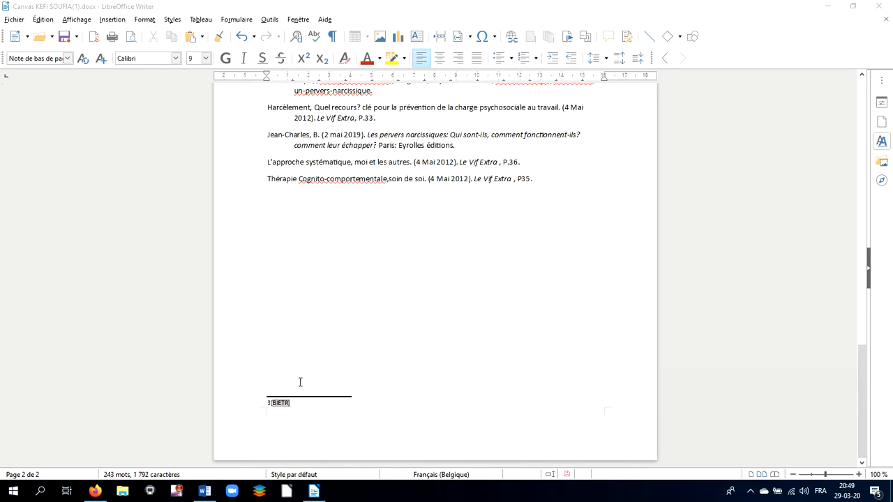
- Set the pages of the BIETR bibliography entry in footnote 3 to 11–36 and apply the change to the existing entries
click(282, 408)
right_click(282, 407)
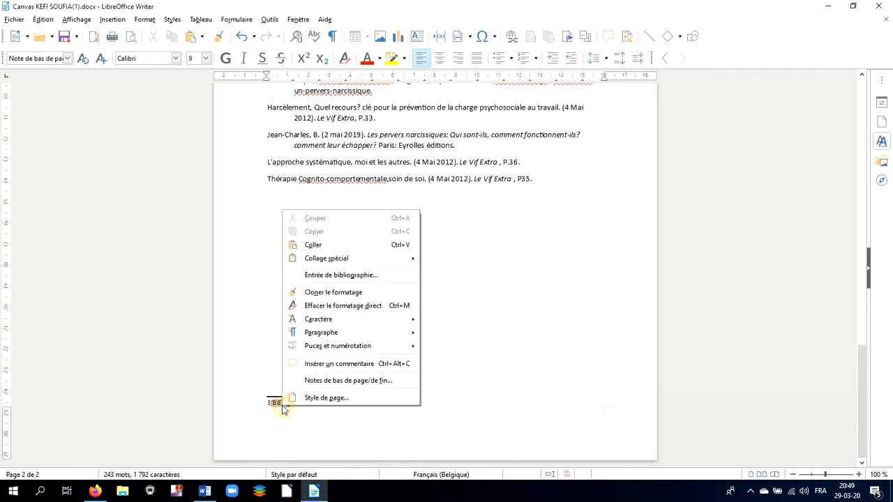
click(328, 277)
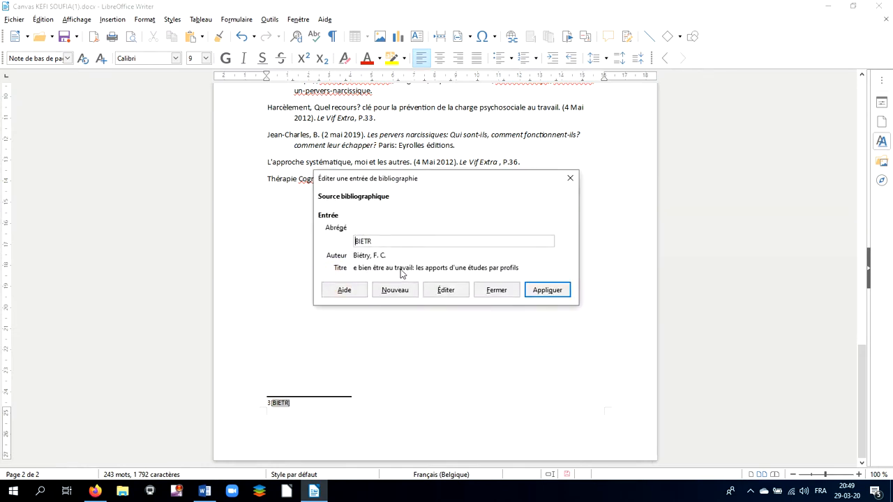
click(444, 294)
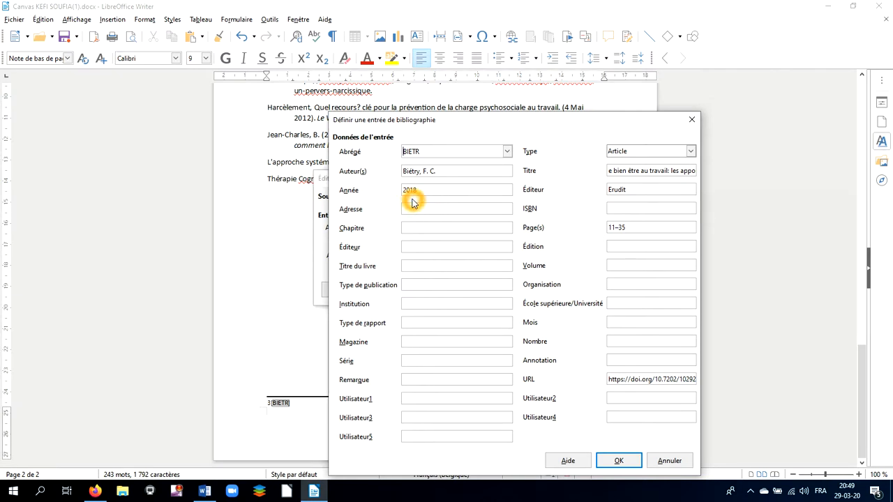
click(630, 230)
text(11-36)
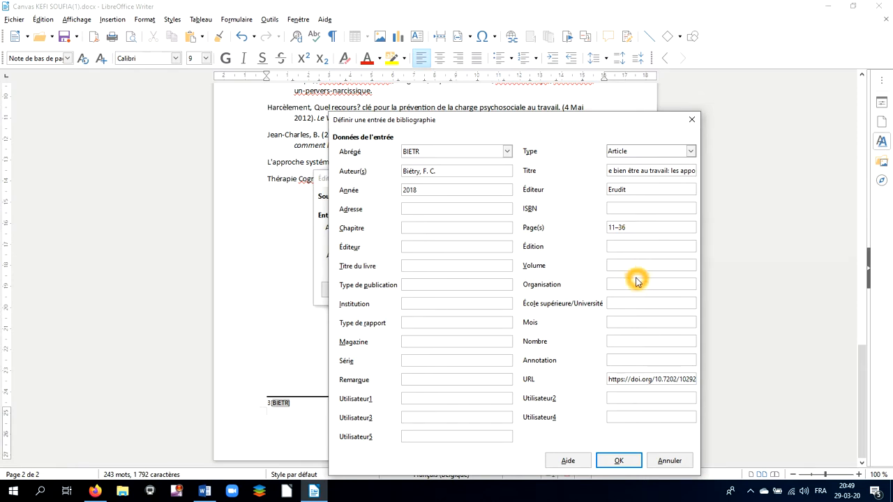
click(619, 461)
click(545, 299)
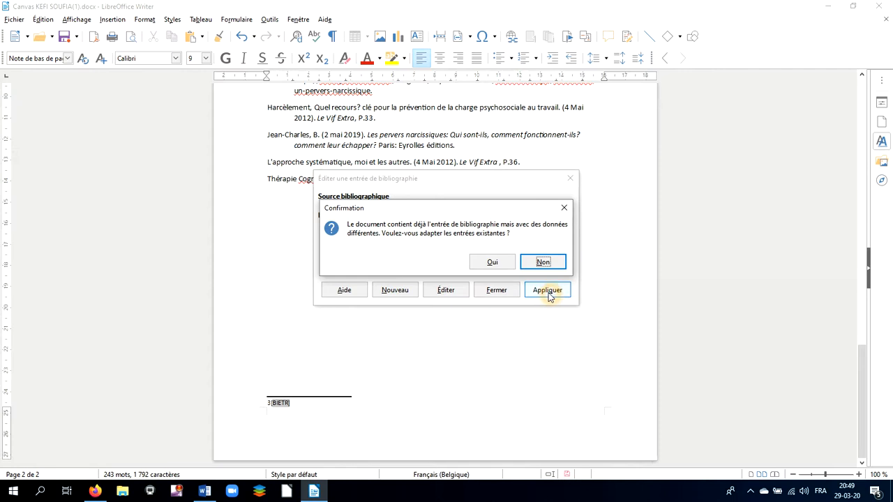
click(492, 262)
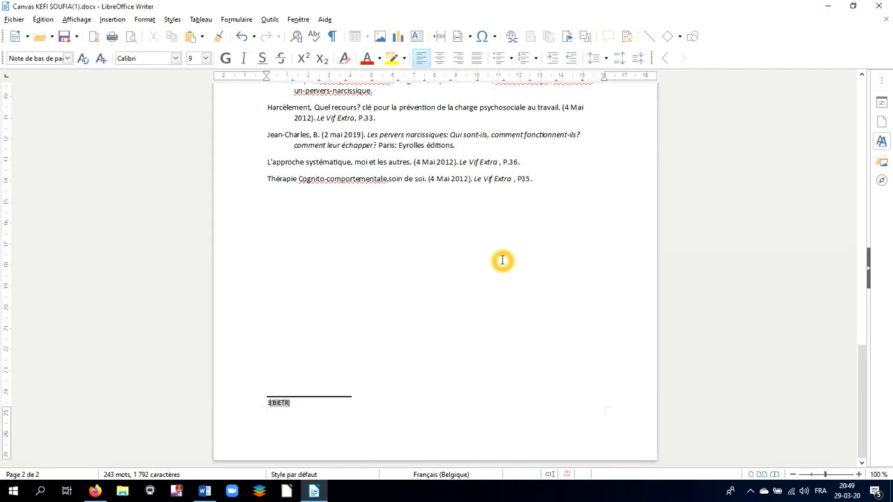
- Insert a page break below the reference list to start a new blank page
click(483, 246)
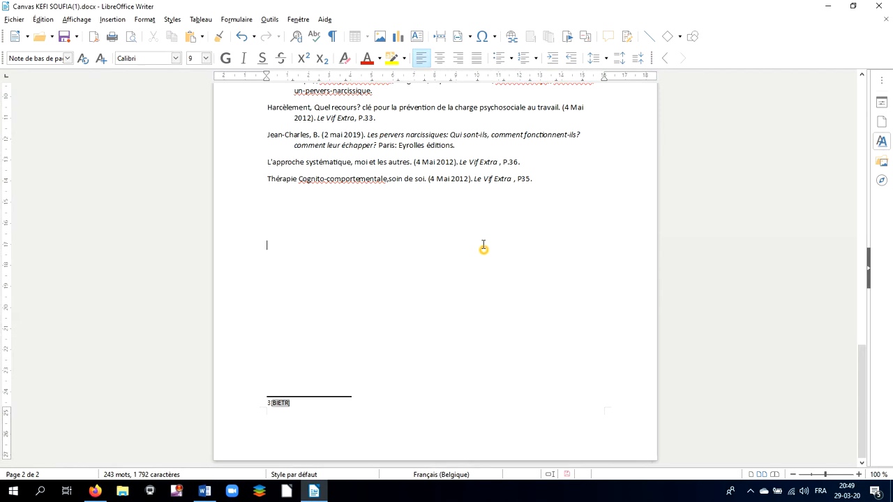
key(ctrl+Return)
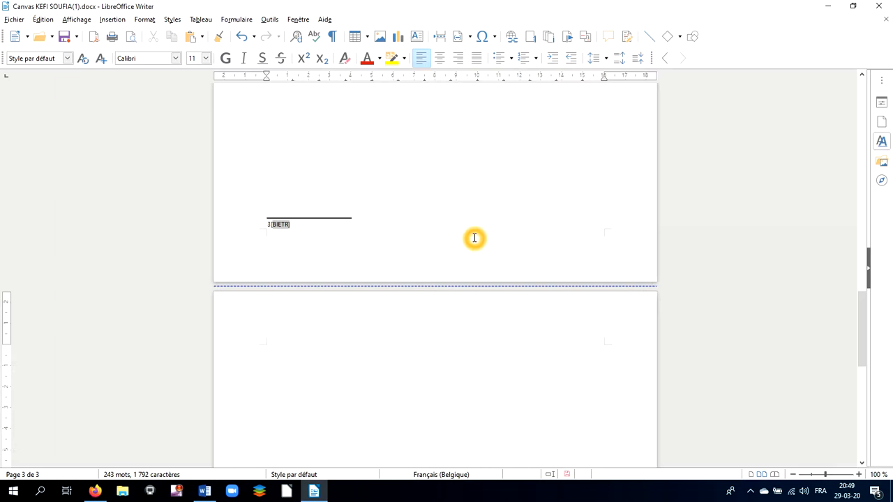
scroll(474, 238, down, 2)
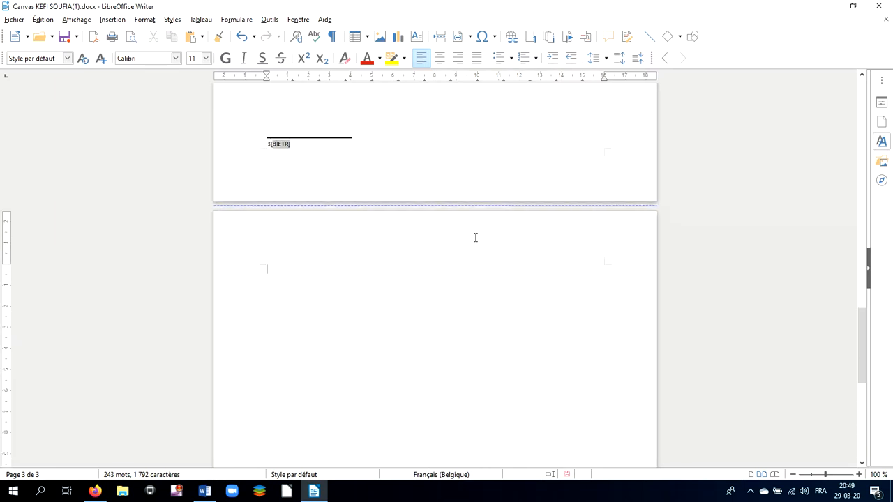
- Start a new index of type Bibliographie on the blank page and turn off its protection against manual changes
click(105, 19)
click(113, 22)
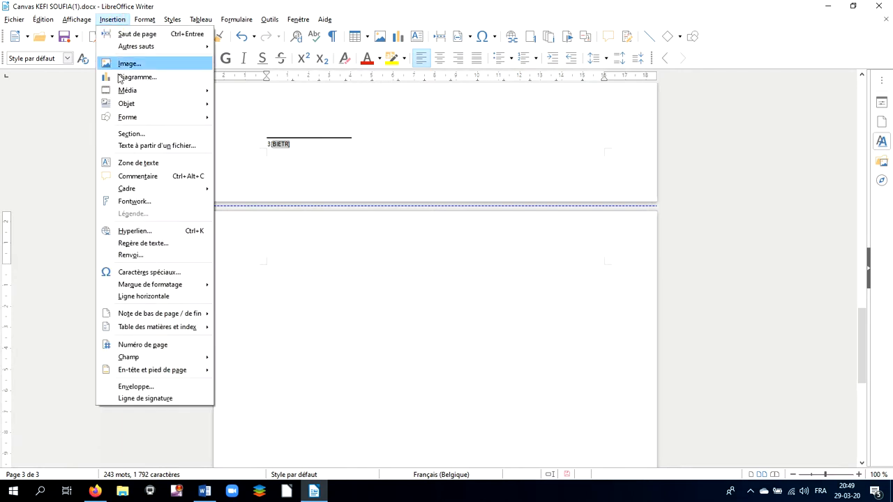
mouse_move(158, 334)
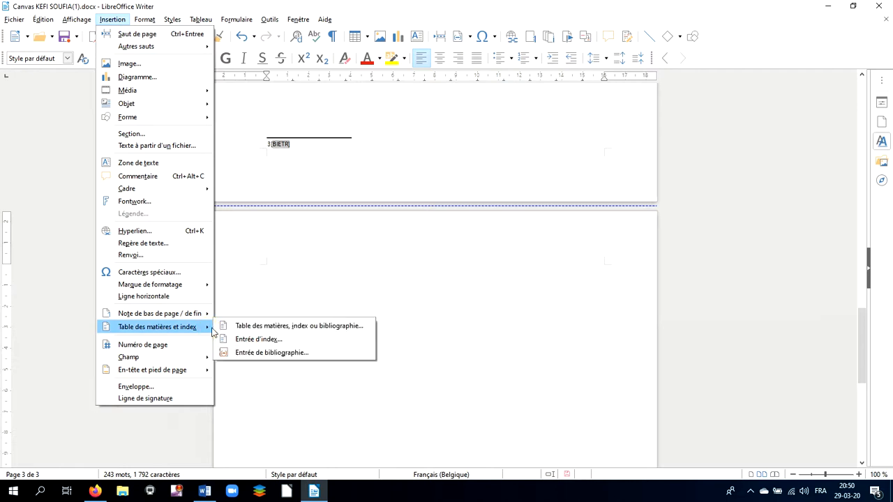
click(241, 353)
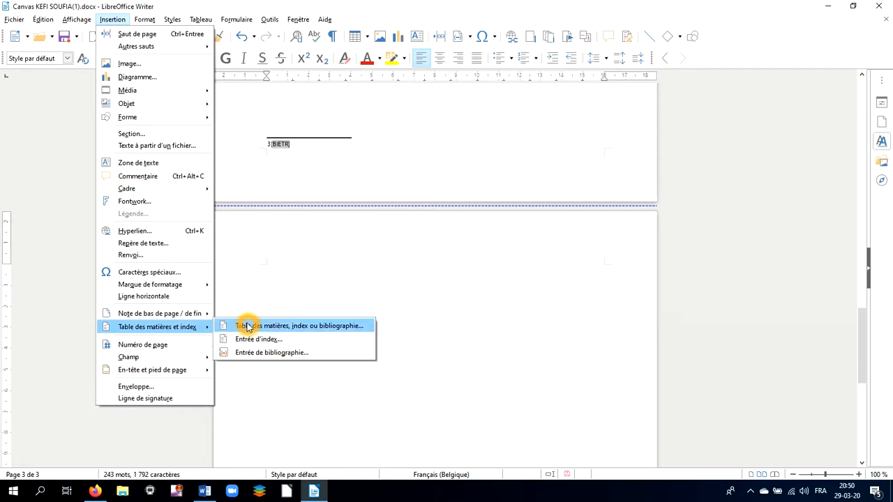
click(241, 323)
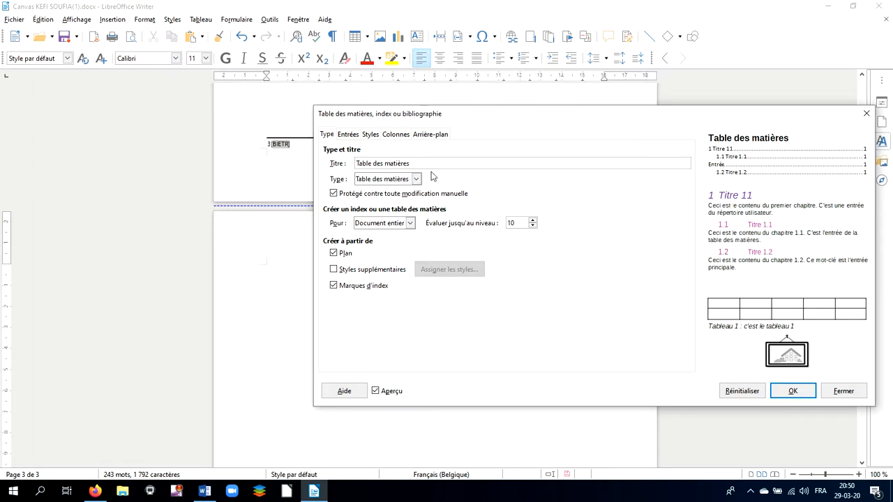
click(417, 180)
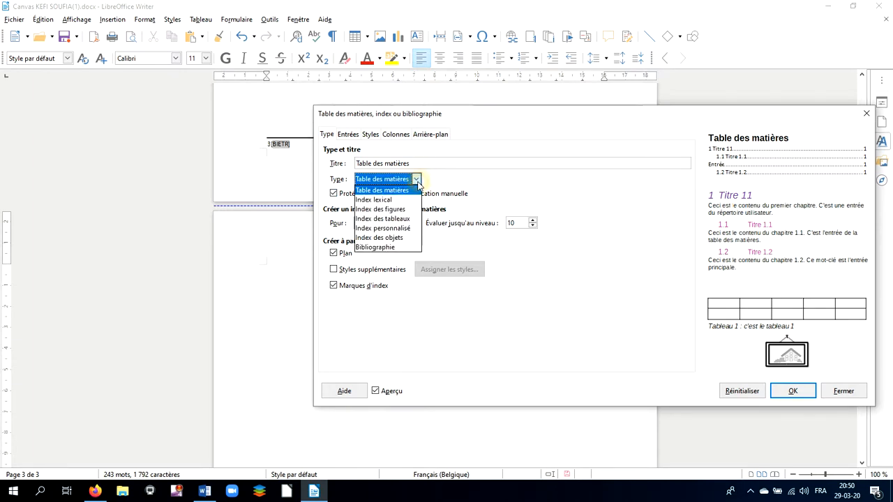
click(377, 248)
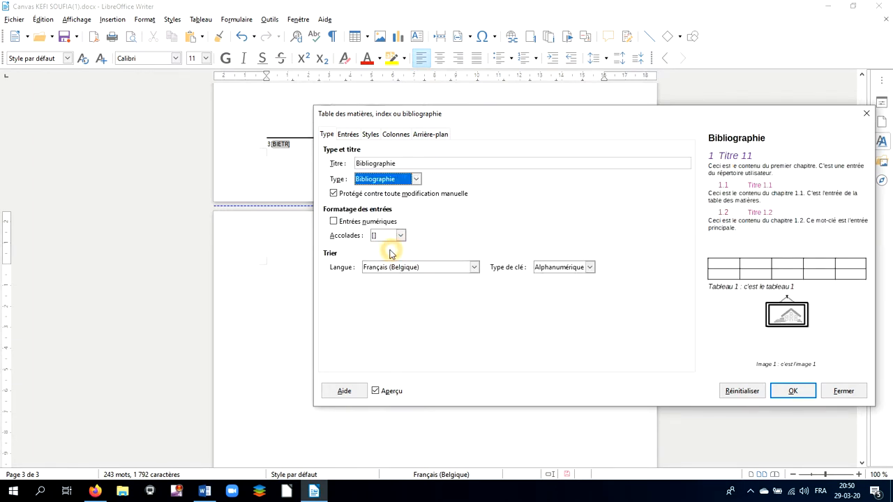
click(334, 194)
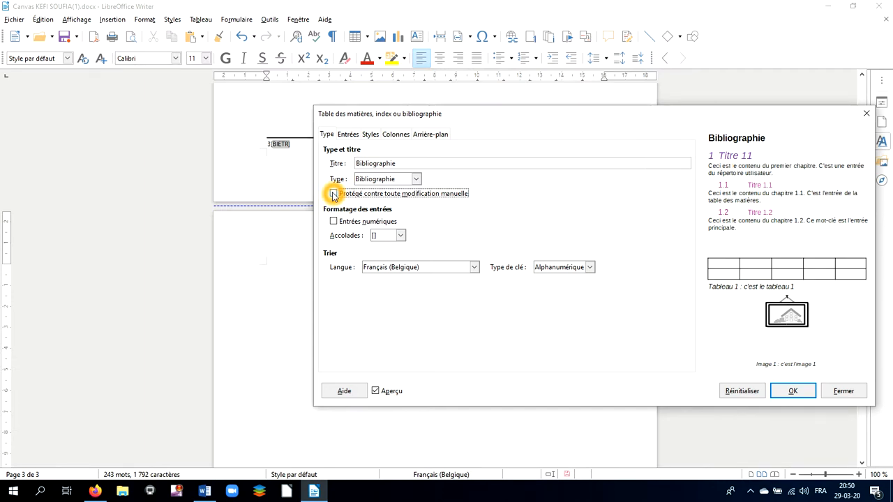
- Add a comma and the URL field after the year in the entry structure for the Article type
click(349, 135)
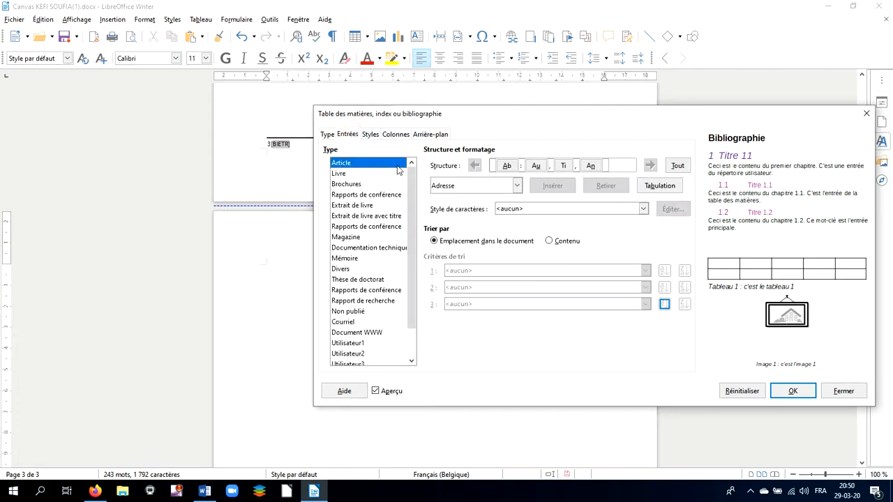
click(375, 172)
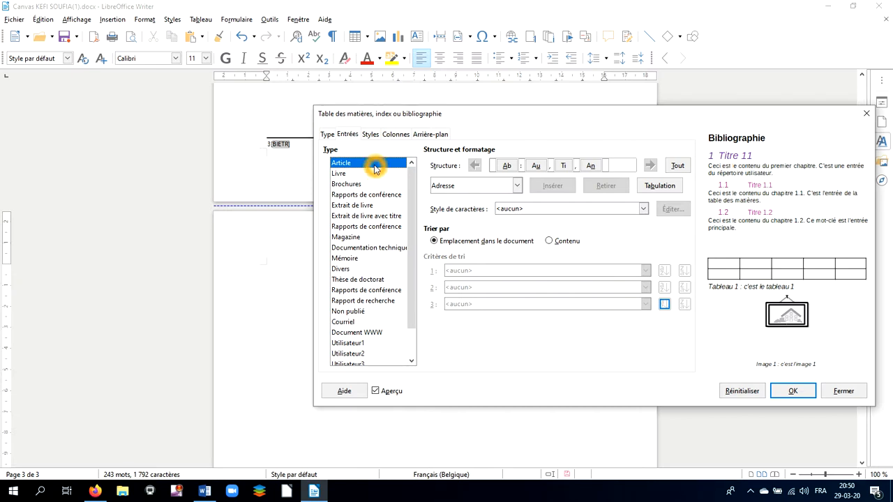
click(507, 168)
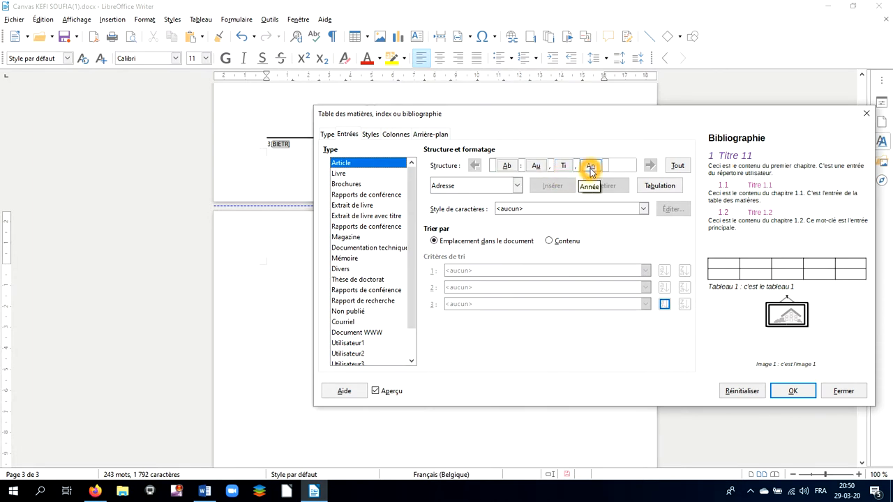
click(622, 163)
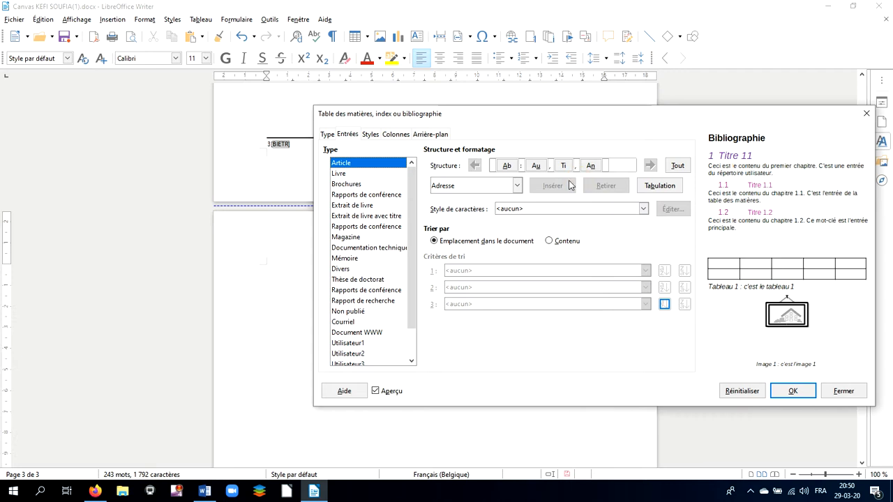
click(629, 178)
click(597, 167)
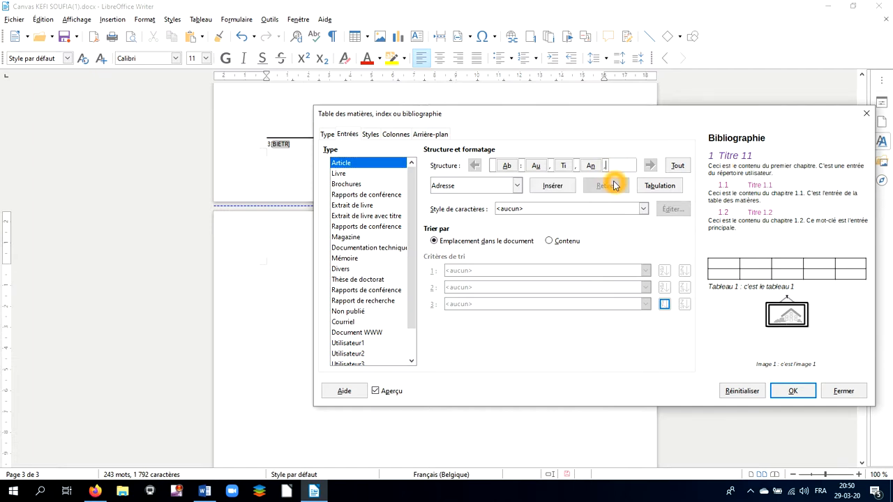
click(621, 165)
click(517, 185)
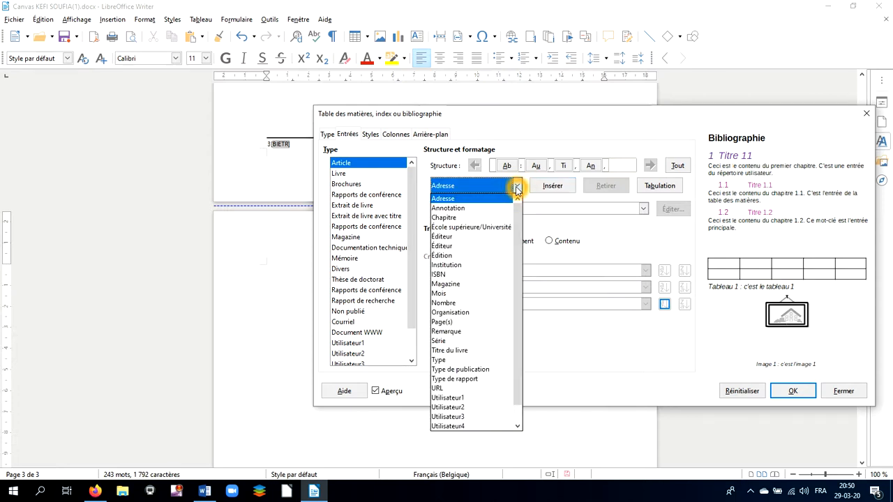
click(472, 389)
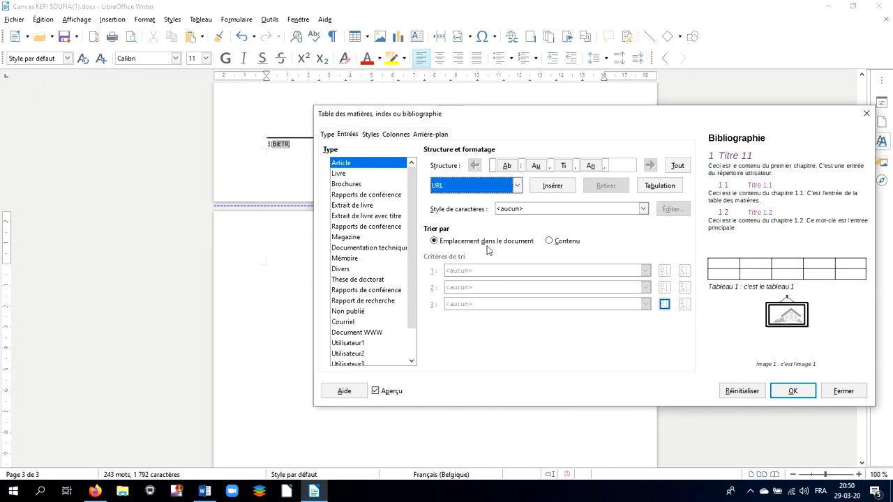
click(550, 187)
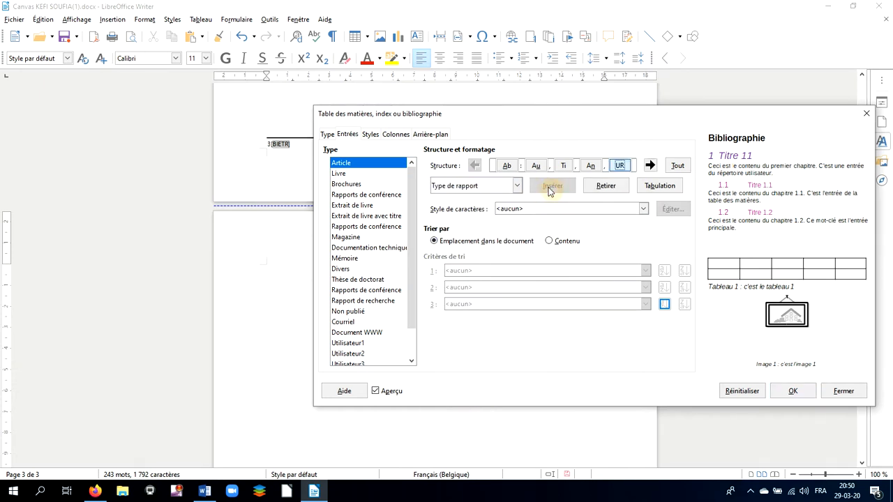
click(623, 168)
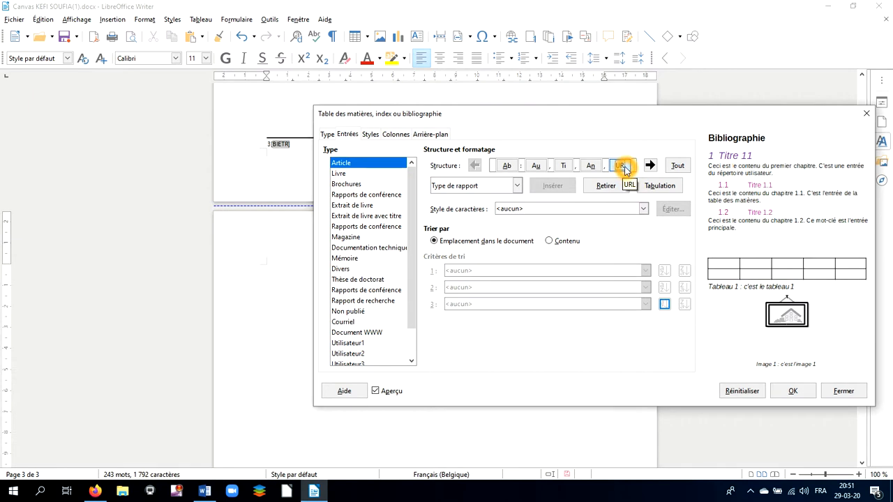
- Check the Article structure fields and insert the configured bibliography on the new page
click(792, 393)
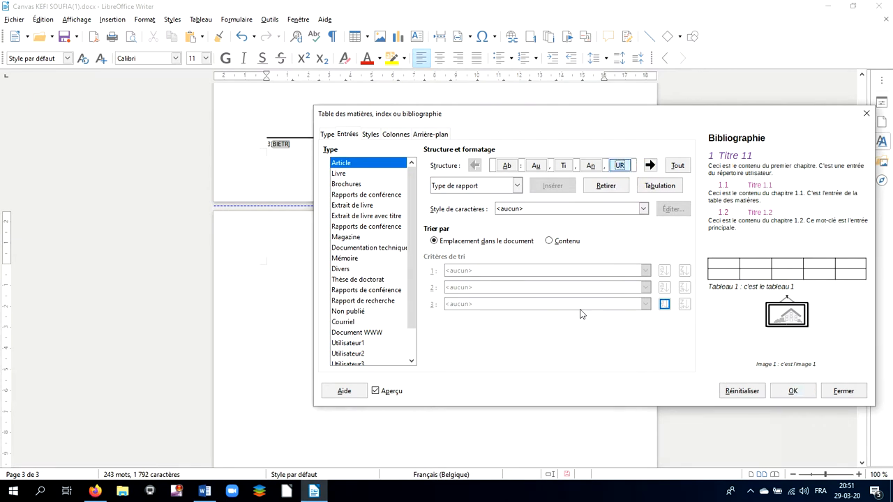
click(364, 165)
click(507, 168)
click(535, 171)
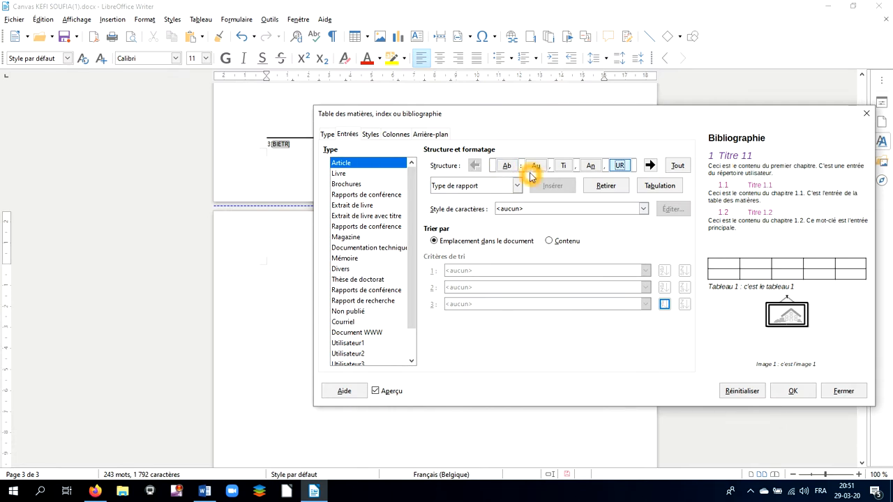
click(558, 169)
click(591, 165)
click(630, 163)
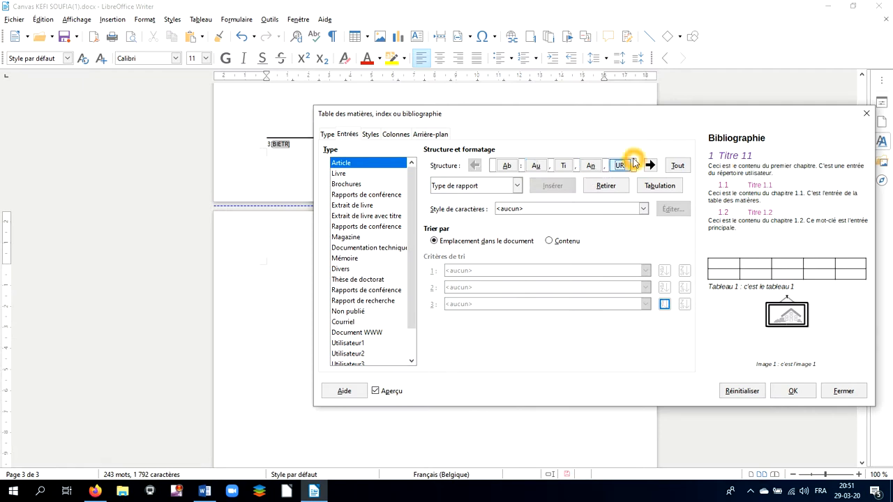
click(796, 391)
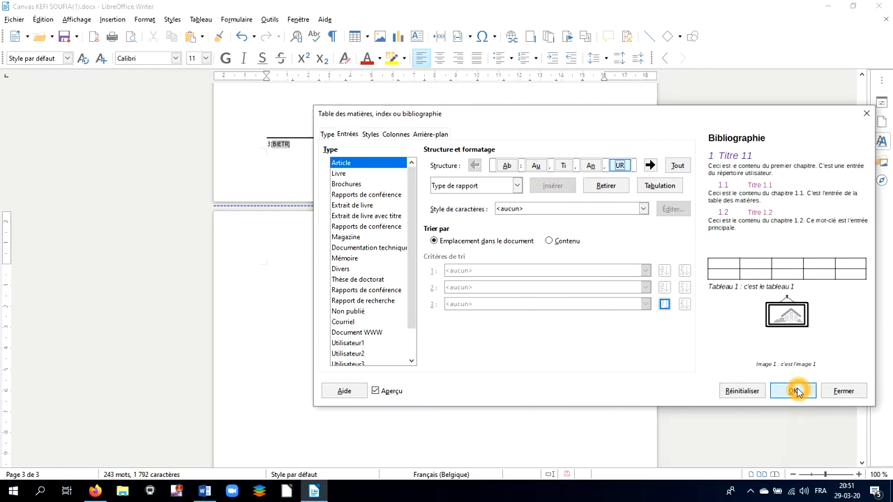
click(312, 336)
click(322, 337)
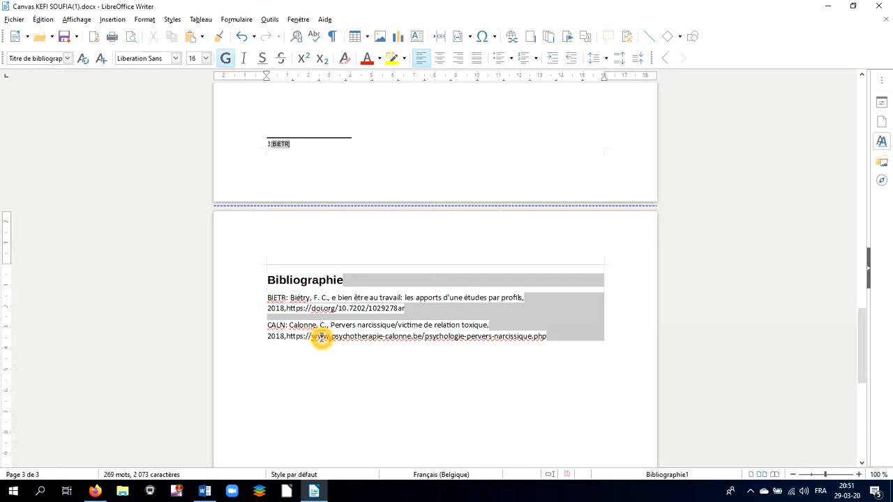
click(318, 342)
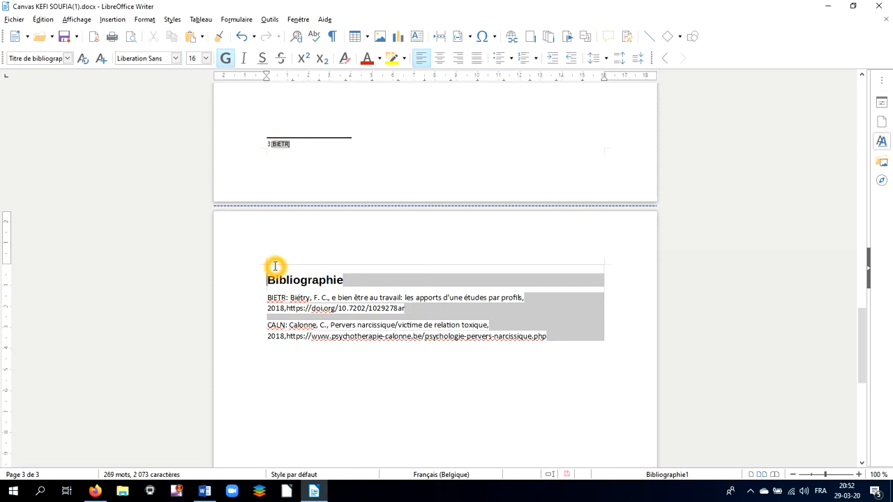
- Review the footnote numbering, position and style settings from footnote 3 and close them without changes
click(263, 161)
click(272, 145)
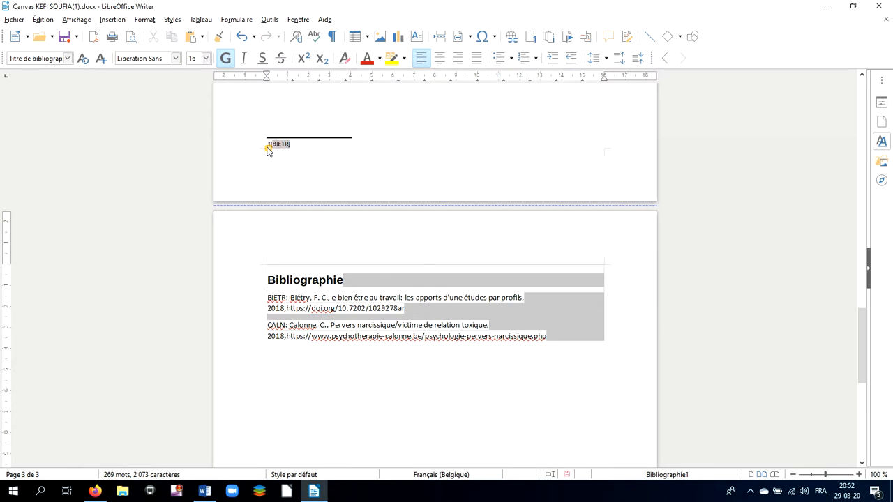
right_click(270, 147)
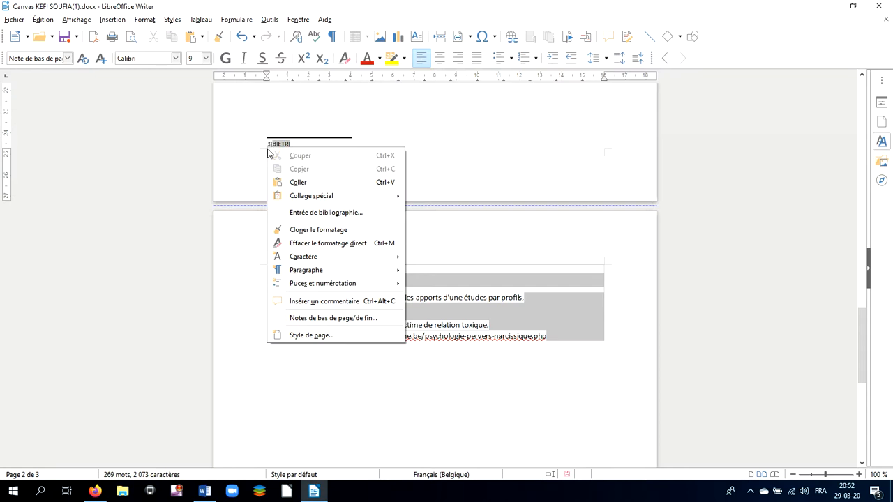
click(311, 318)
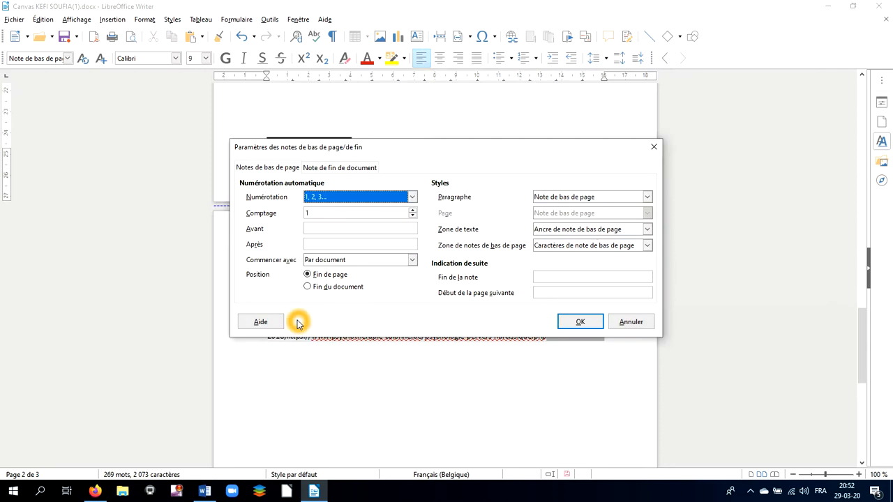
drag(428, 147, 410, 253)
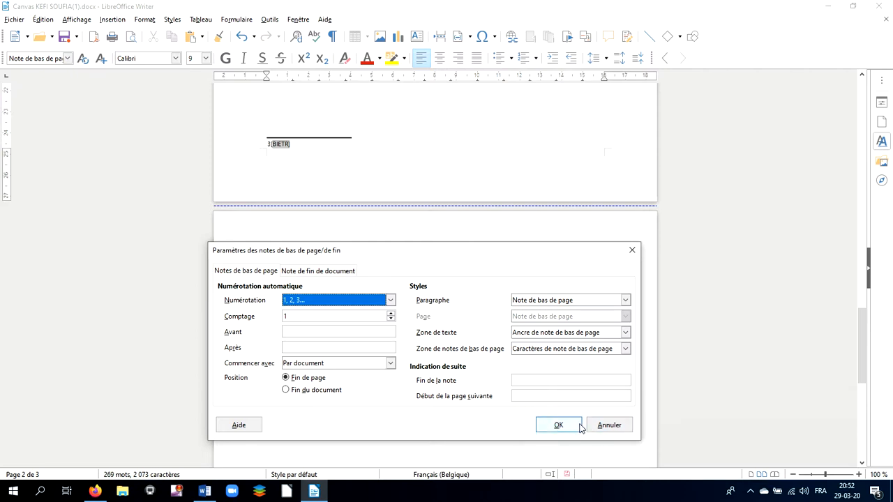
click(605, 424)
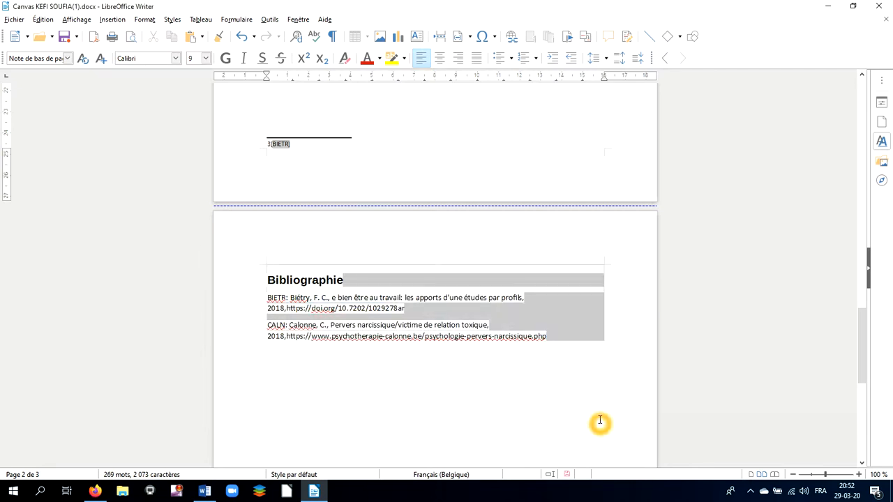